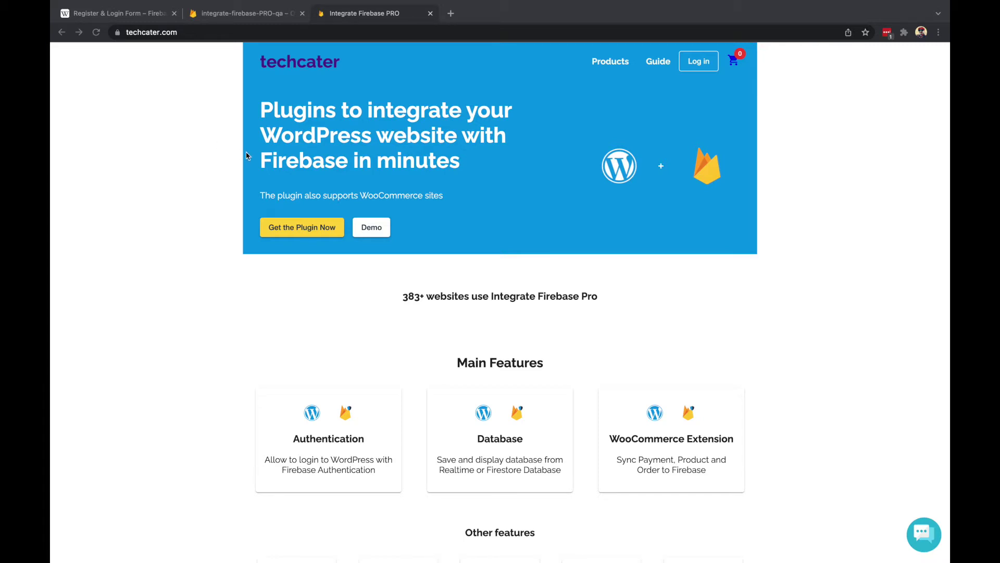
Step: Switch from techcater.com to the Firebase Demo site's Register & Login Form tab
left_click(497, 299)
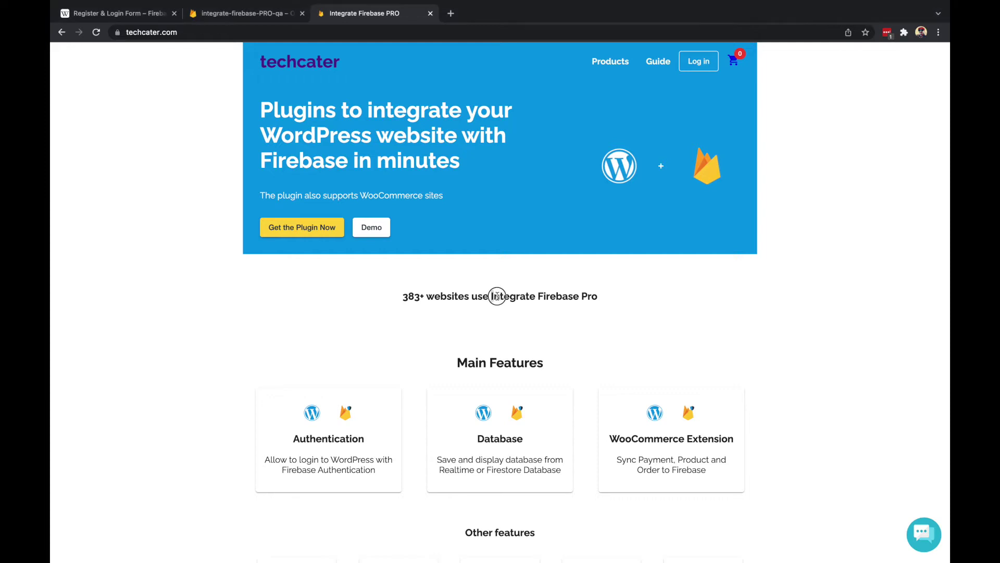
key("ctrl+Tab")
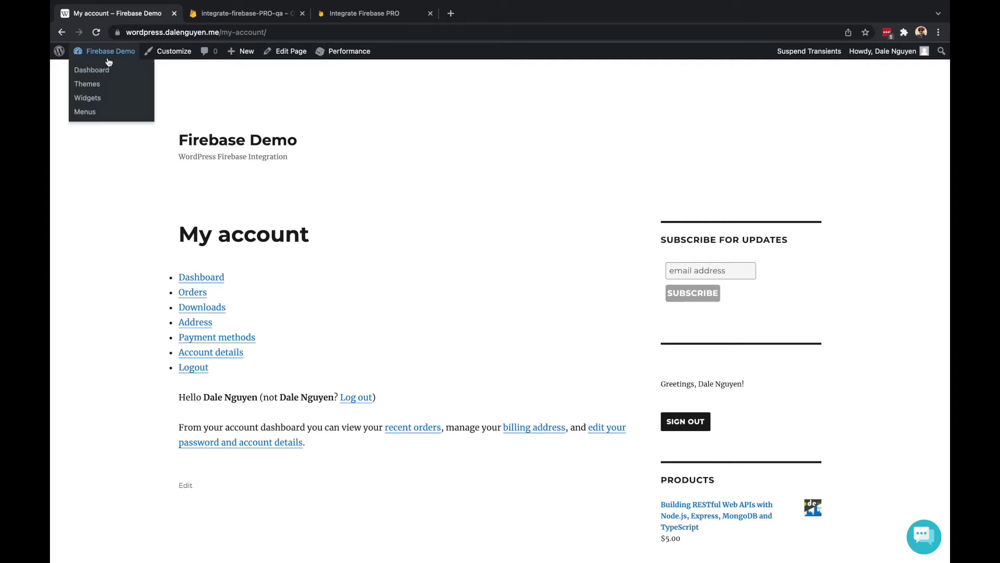
Step: Go to the Firebase Demo site's admin dashboard from the admin bar
mouse_move(110, 51)
left_click(103, 71)
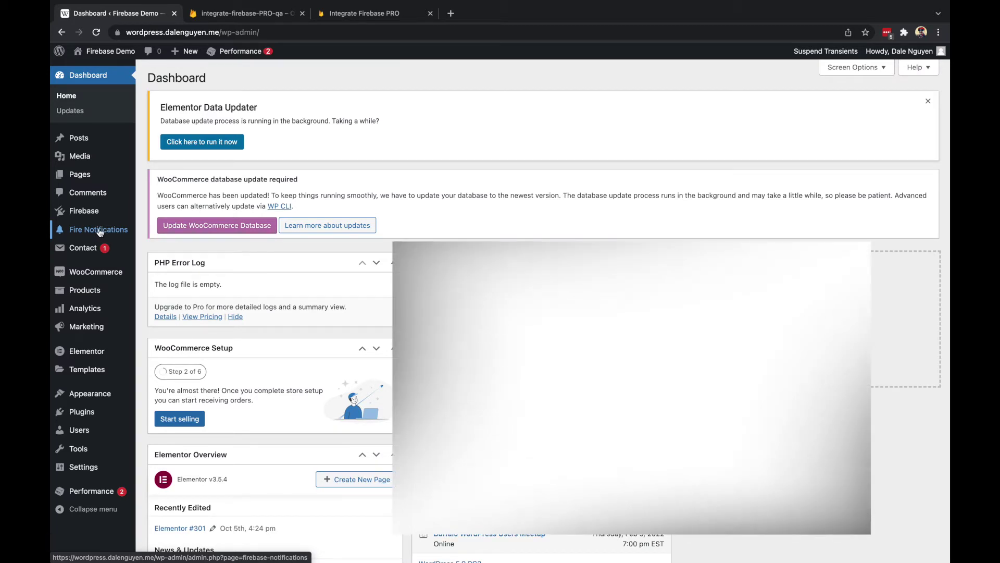
Step: View the Fire Notifications settings with server and public keys, then move to the Firebase console
left_click(99, 231)
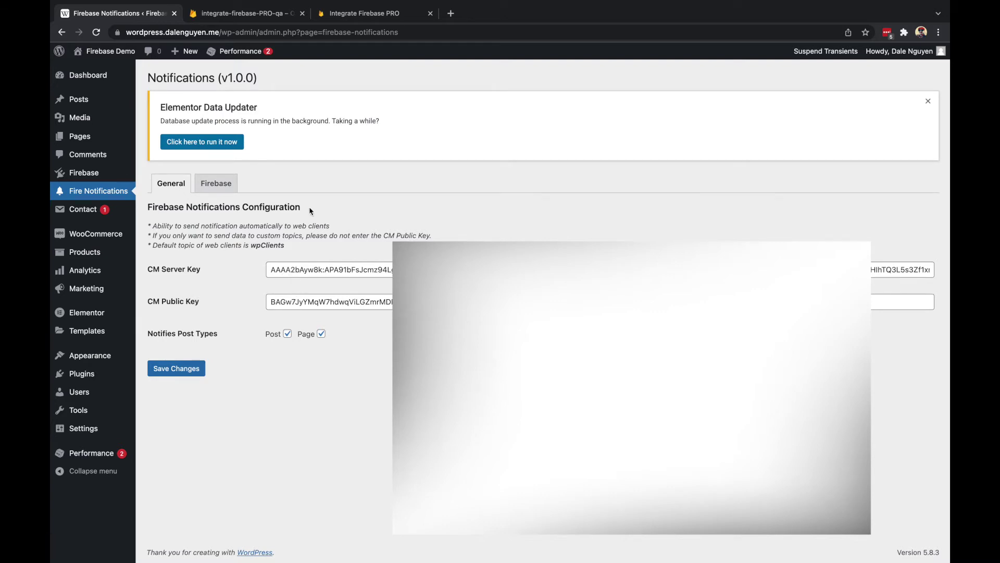
left_click(252, 16)
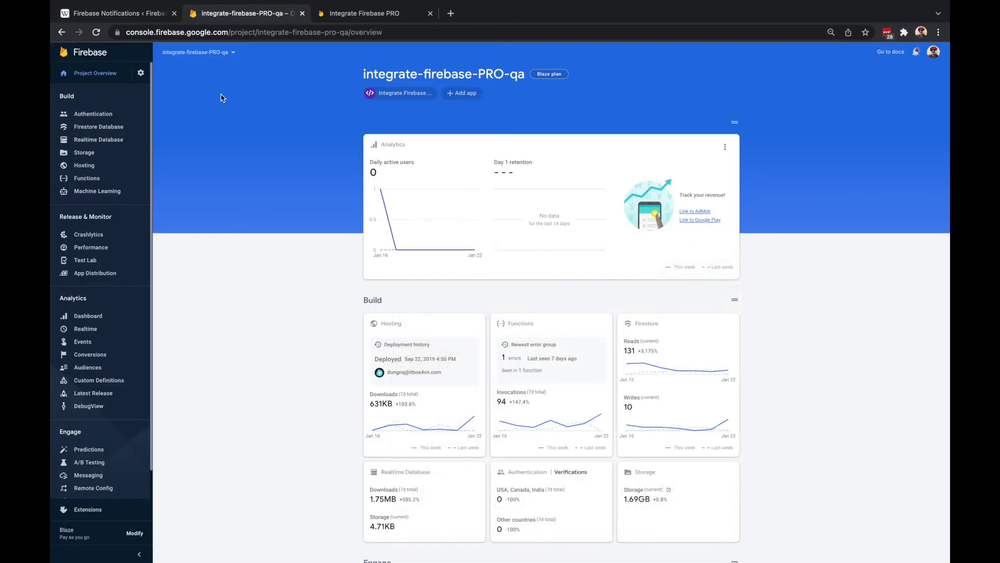
Step: Review the Cloud Messaging credentials in Project settings for integrate-firebase-PRO-qa
left_click(140, 72)
left_click(178, 78)
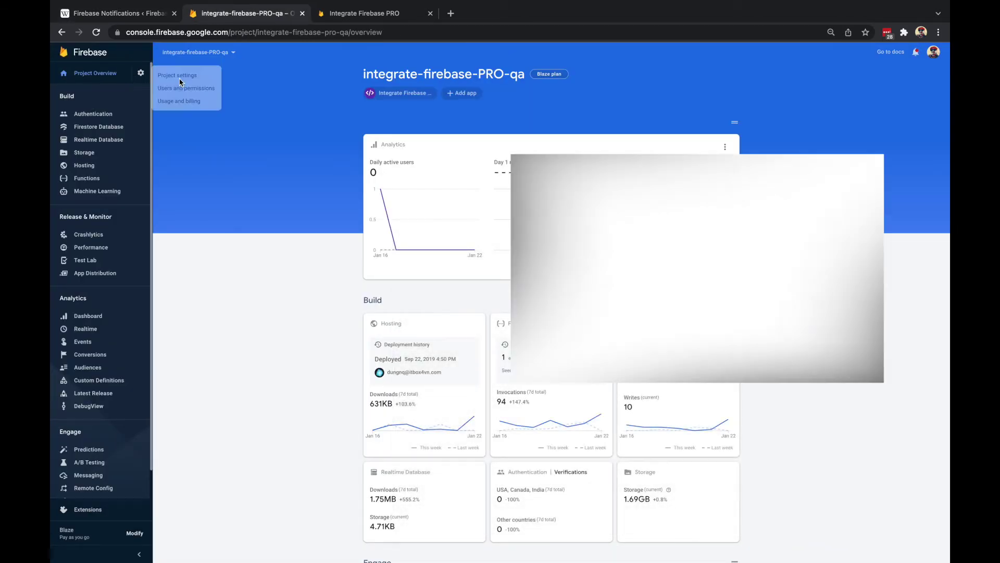
left_click(220, 94)
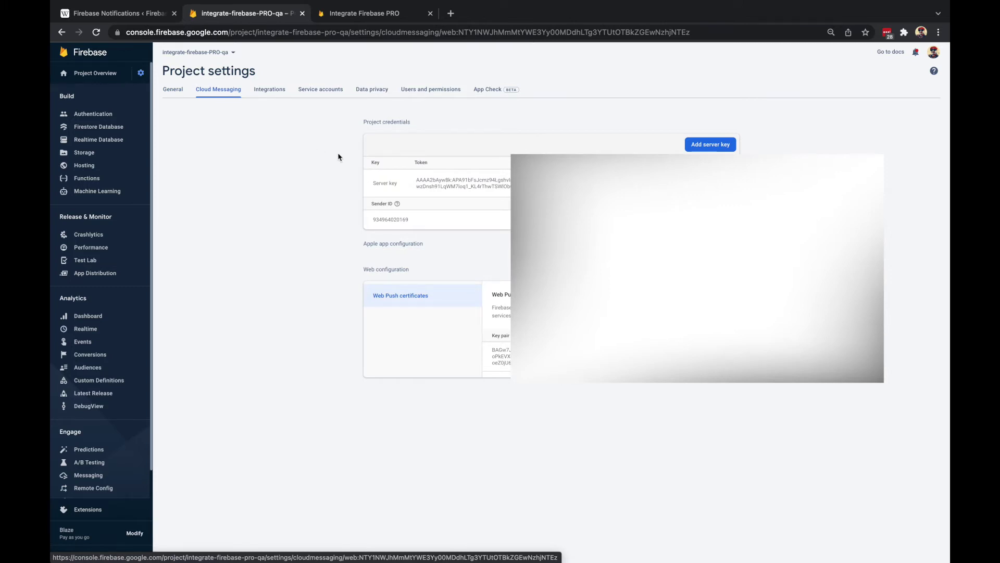
left_click(391, 183)
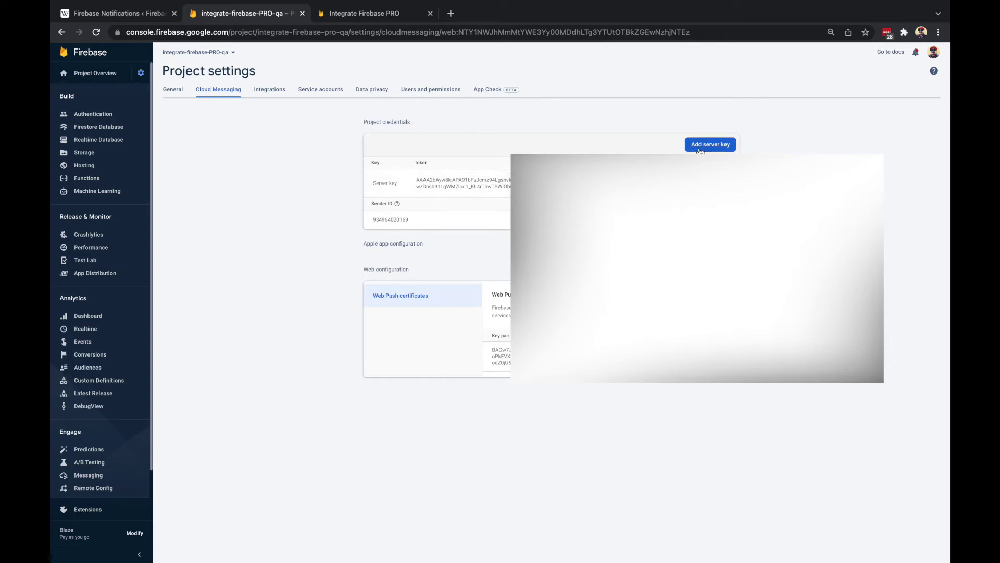
Step: View the plugin's Firebase Configuration fields in WordPress, then return to Firebase project settings
key("ctrl+1")
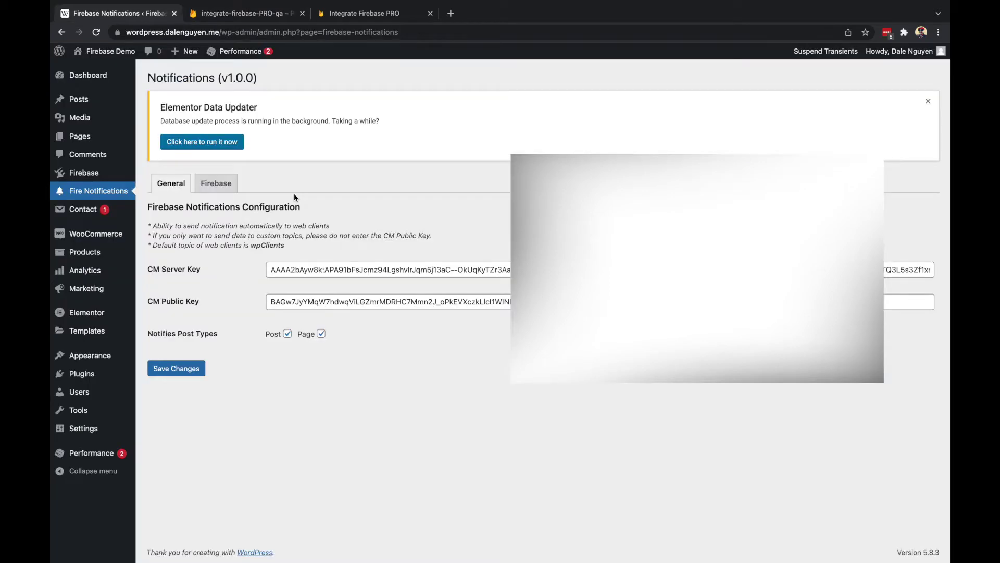
left_click(215, 187)
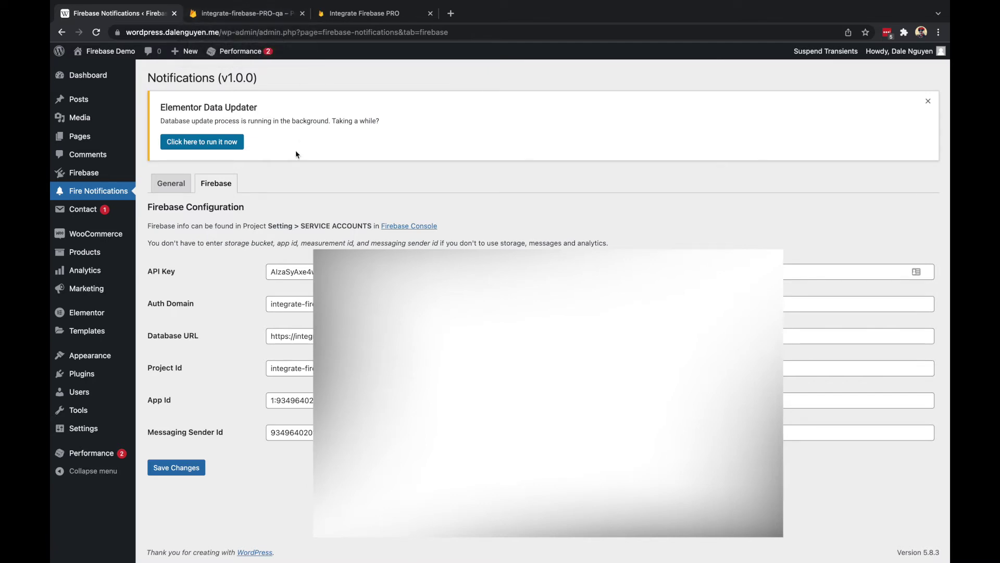
left_click(246, 14)
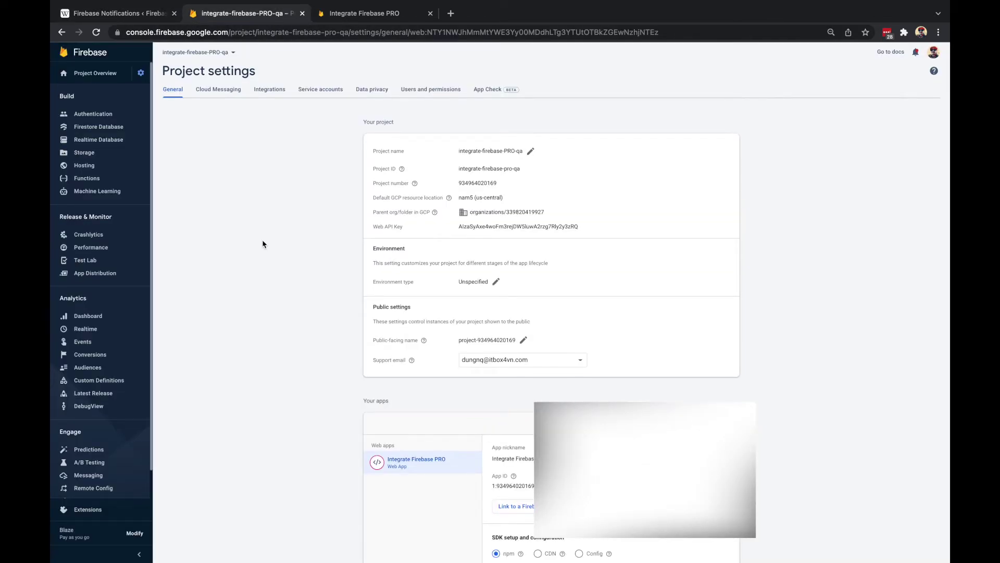
scroll(480, 439, "down", 3)
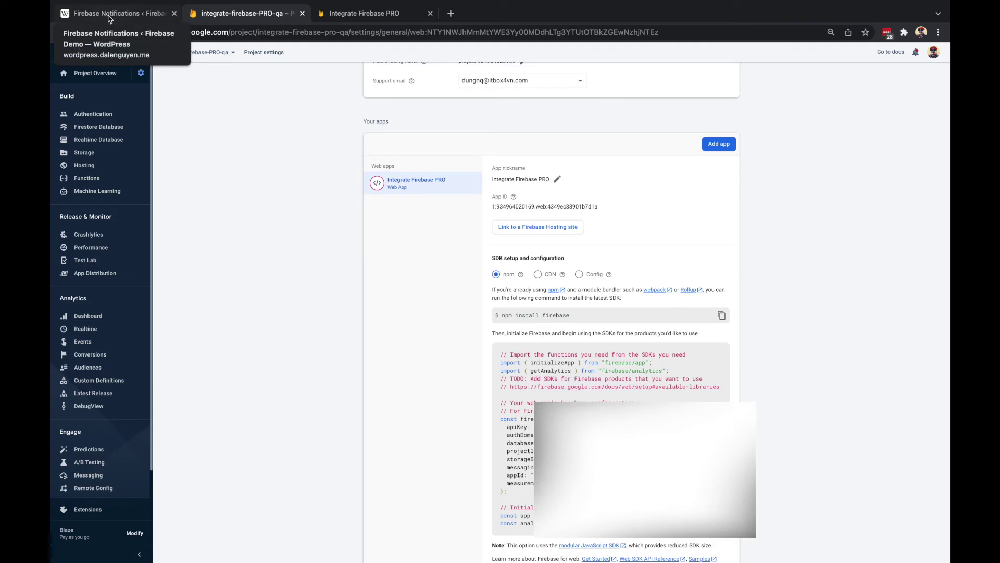
Step: Return from the SDK snippet to the plugin settings tab in WordPress
left_click(109, 19)
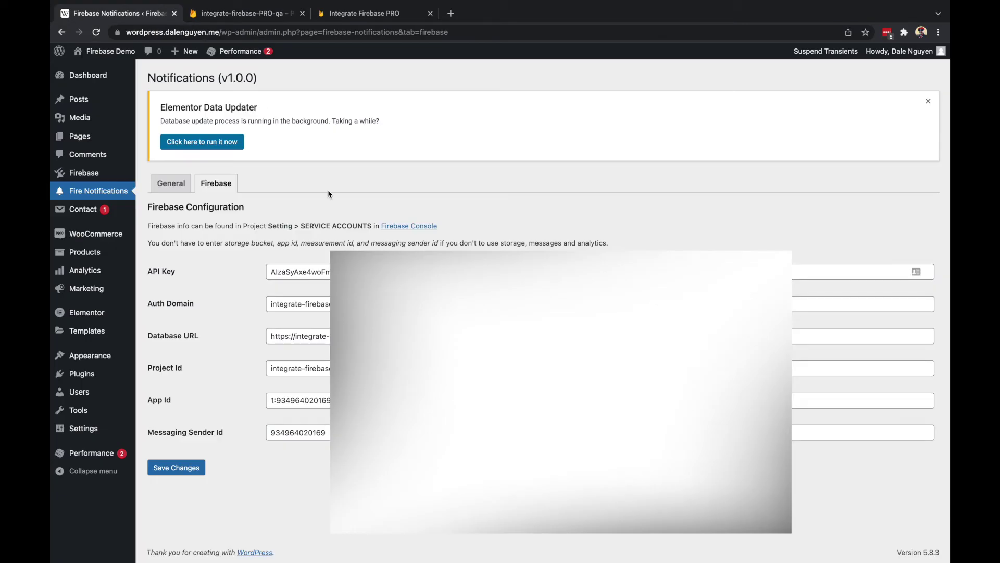
Step: Show the General notification settings and open the demo site's front page in a new tab
left_click(171, 184)
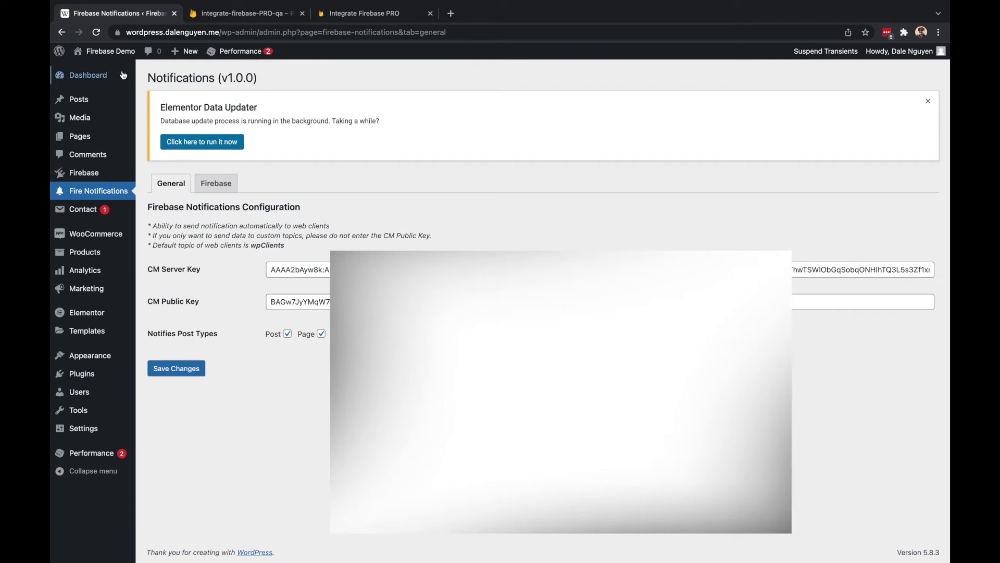
mouse_move(105, 51)
middle_click(95, 69)
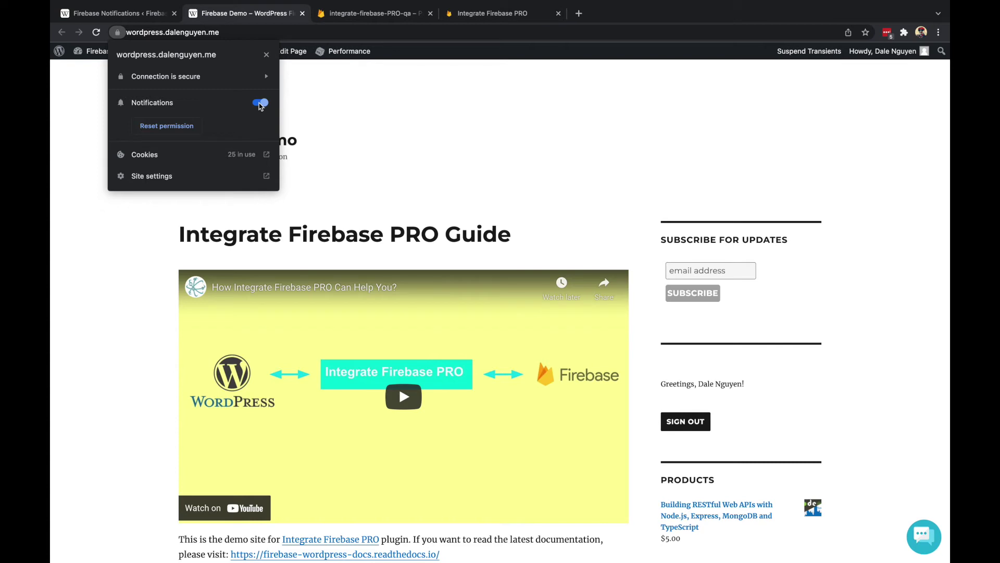
Step: Reset and re-allow notifications for the demo site, then return to WordPress admin
left_click(260, 103)
left_click(333, 131)
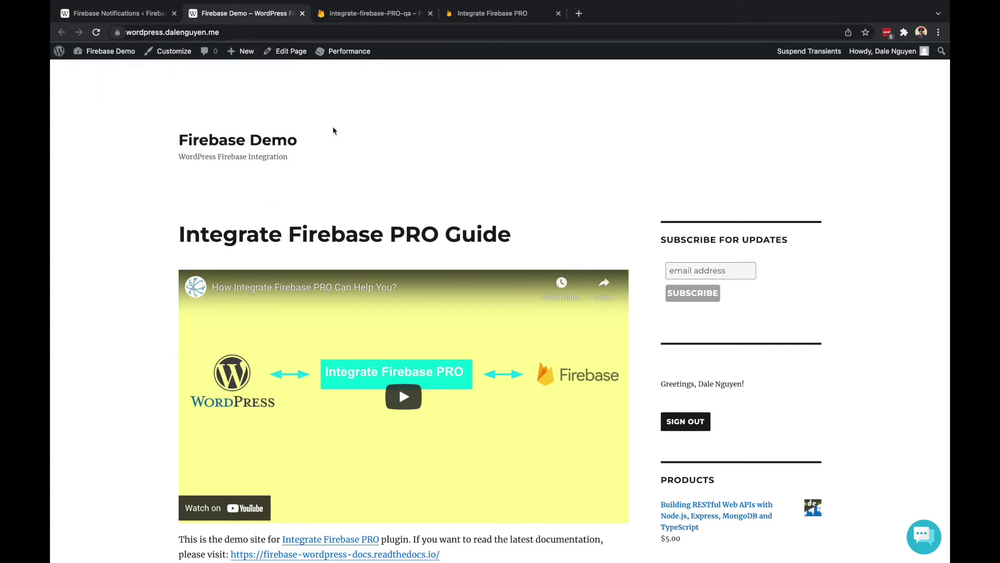
left_click(295, 57)
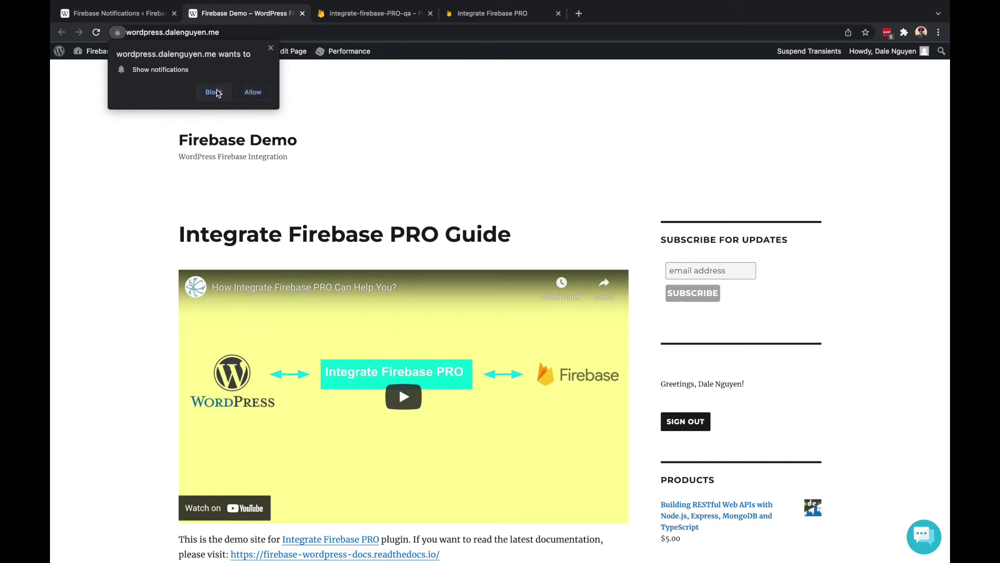
left_click(255, 93)
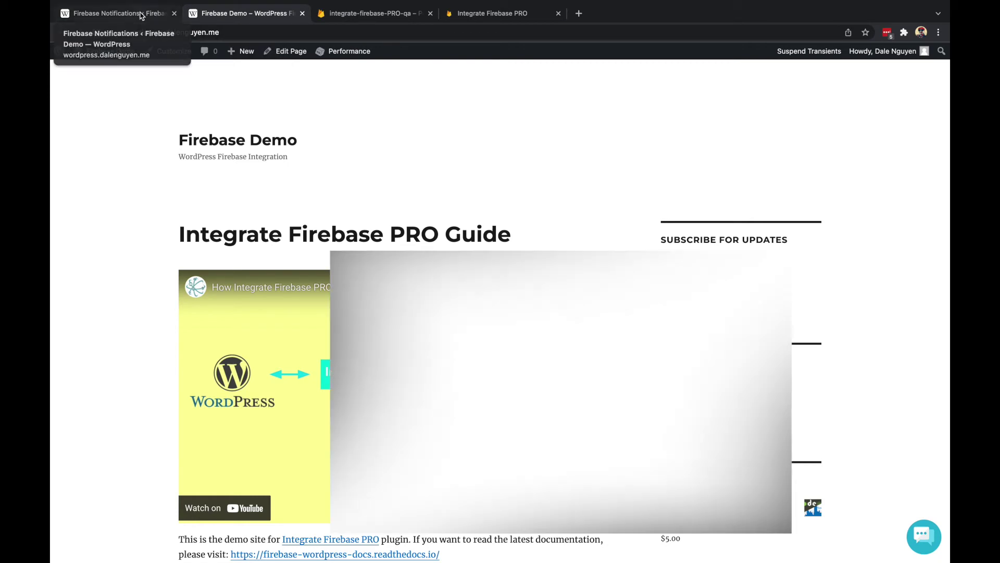
left_click(141, 14)
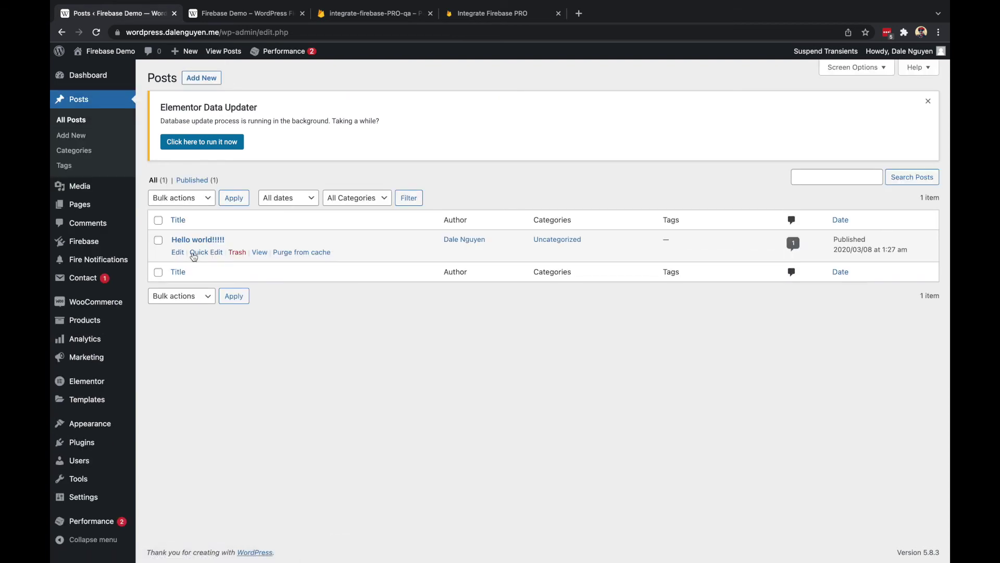
Step: Retitle the Hello world post 'New Promotion Added!!!' and update it to fire the notification
left_click(178, 252)
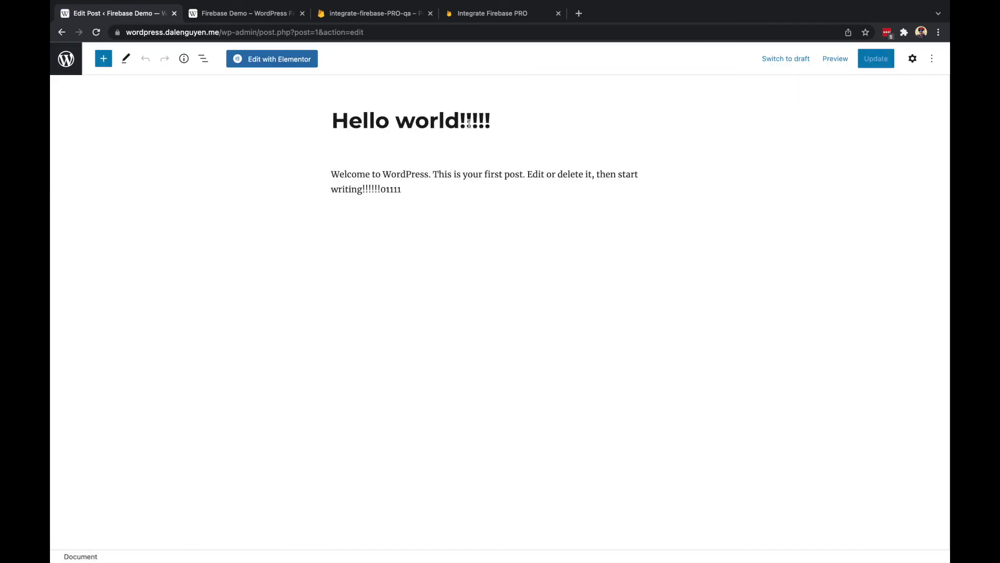
triple_click(465, 120)
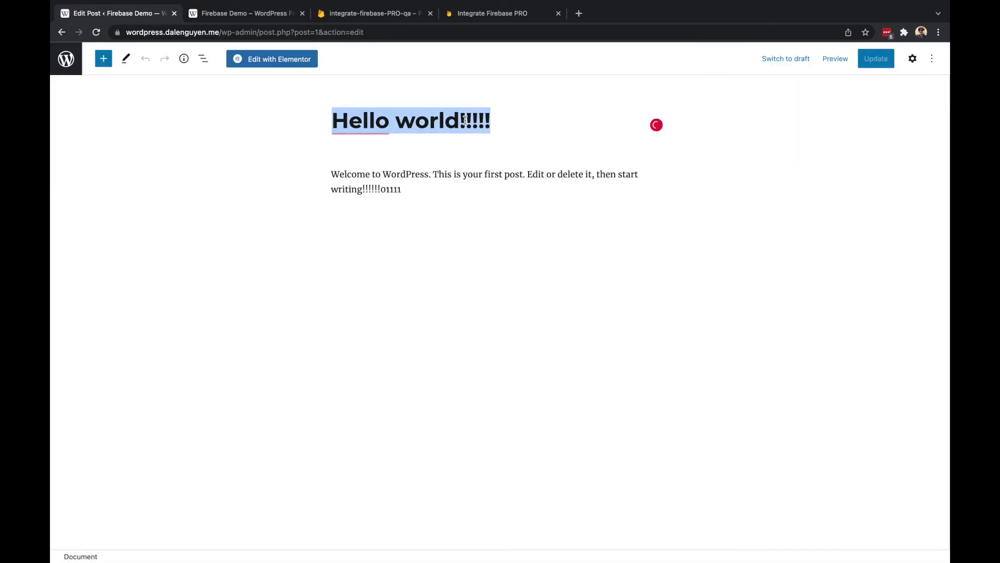
type("New ")
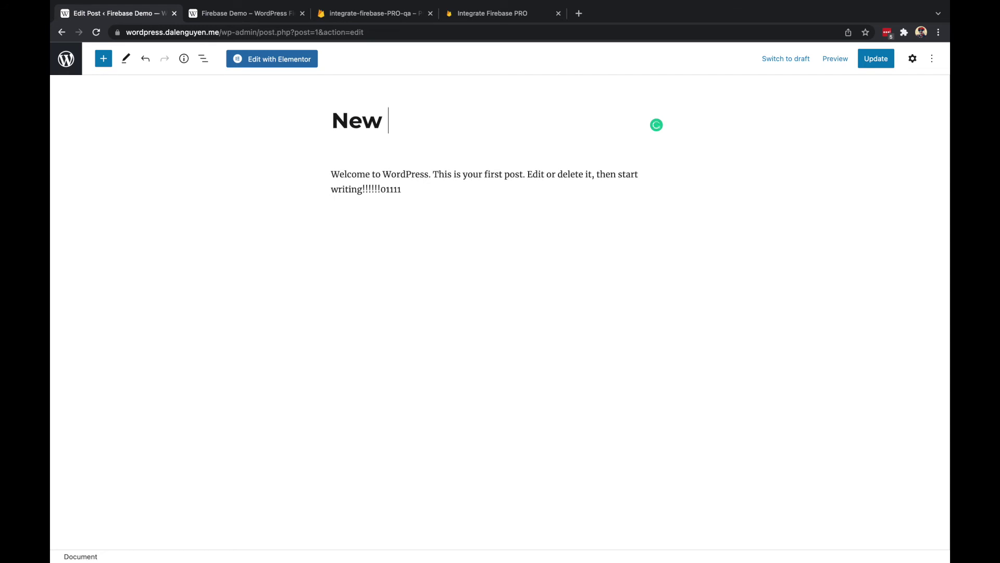
type("S")
key("BackSpace")
type("Pro")
type("motion ")
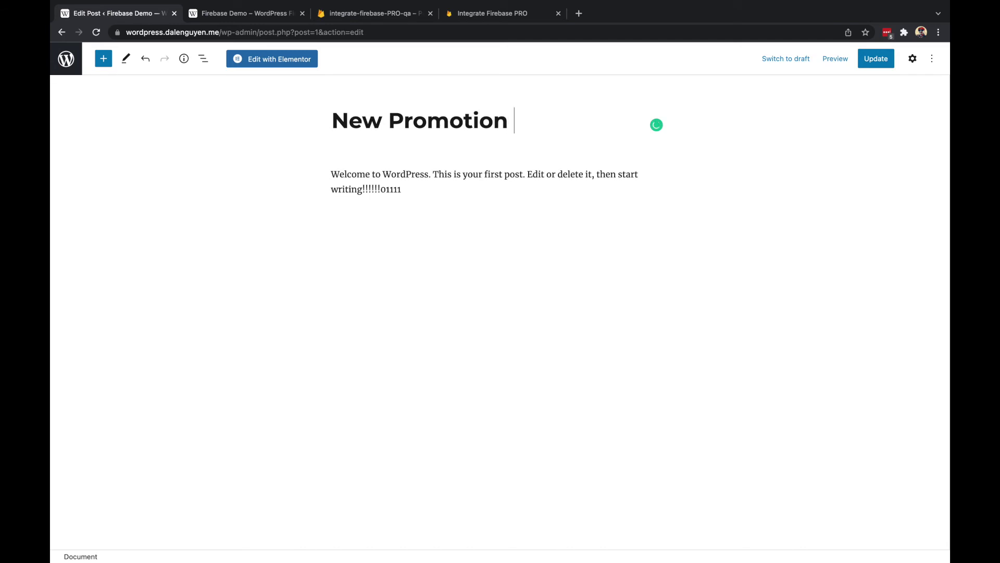
type("Added!!!")
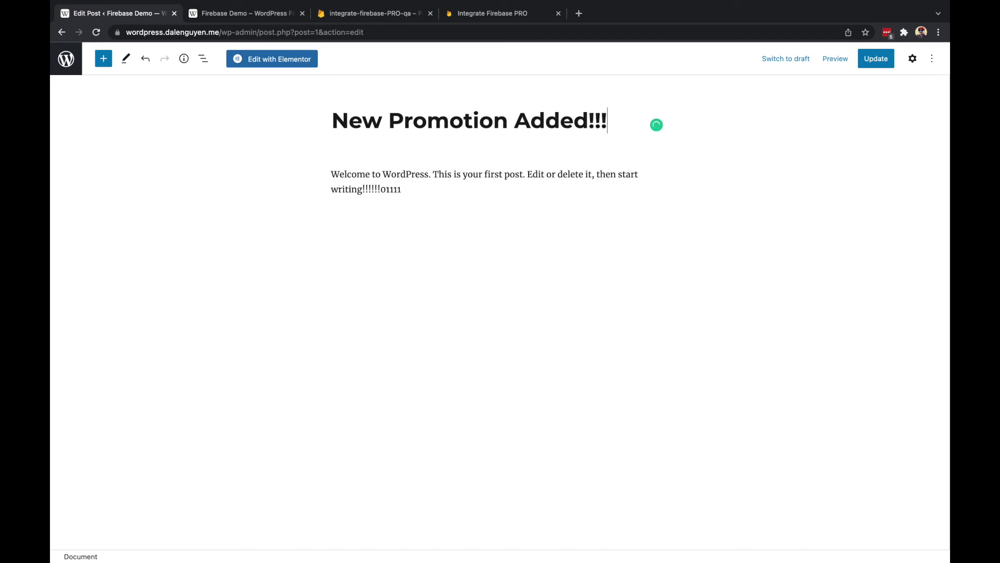
type("!")
left_click(878, 63)
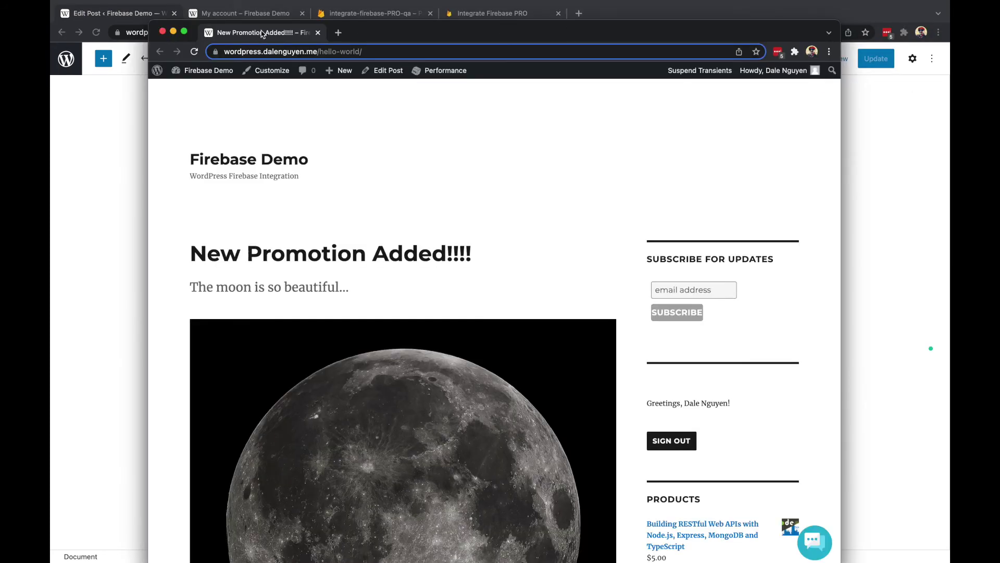
Step: Bring up the published 'New Promotion Added!!!!' post page
left_click(406, 32)
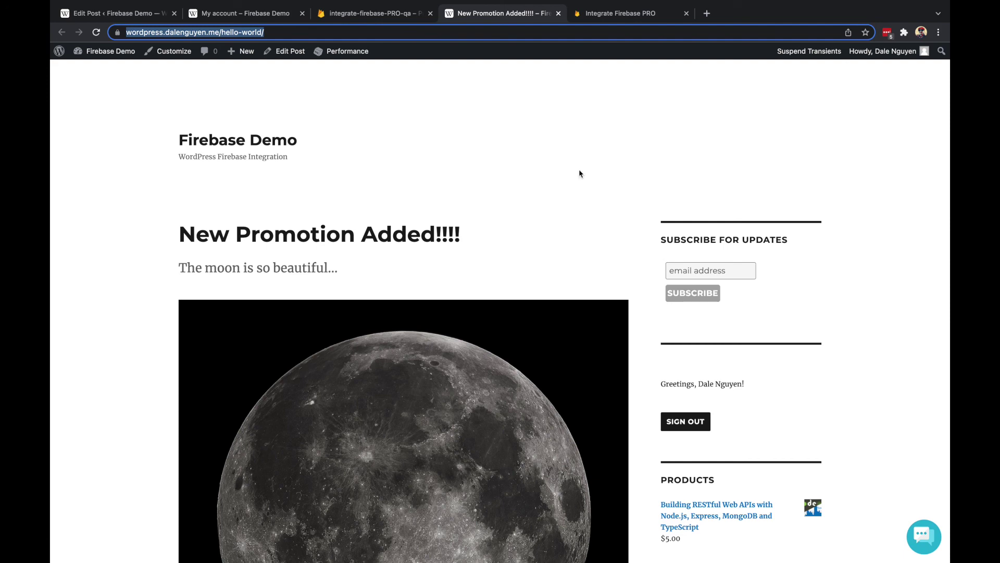
Step: Reach the techcater.com Feedback page listing user reviews via the Integrate Firebase PRO site footer
left_click(638, 17)
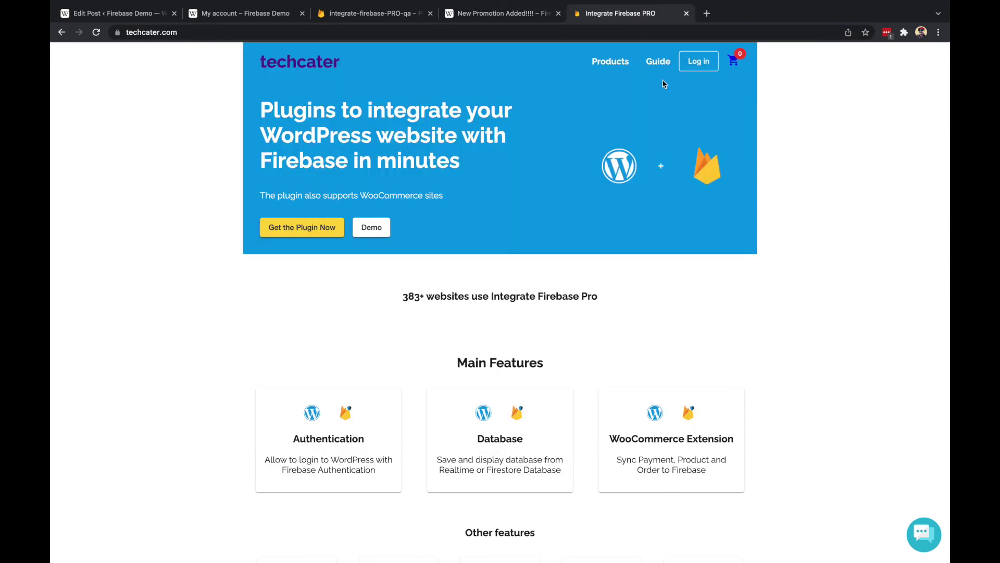
scroll(792, 317, "down", 2)
scroll(791, 317, "down", 5)
scroll(790, 318, "down", 2)
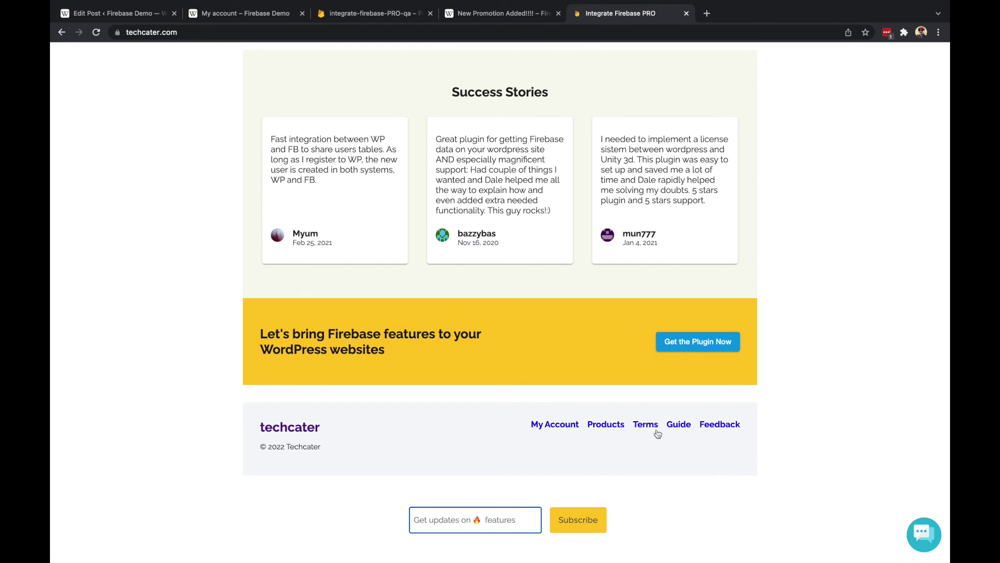
left_click(717, 426)
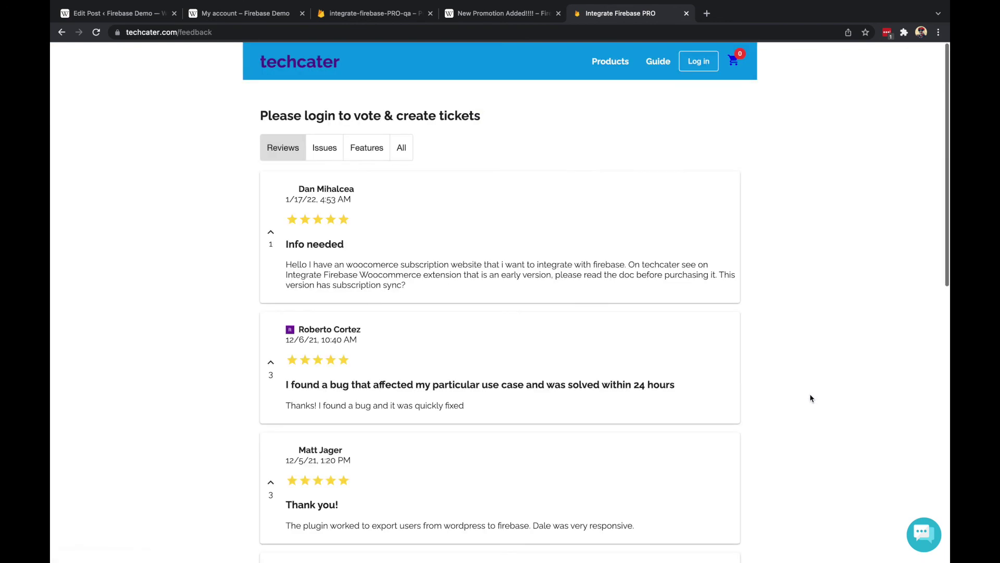